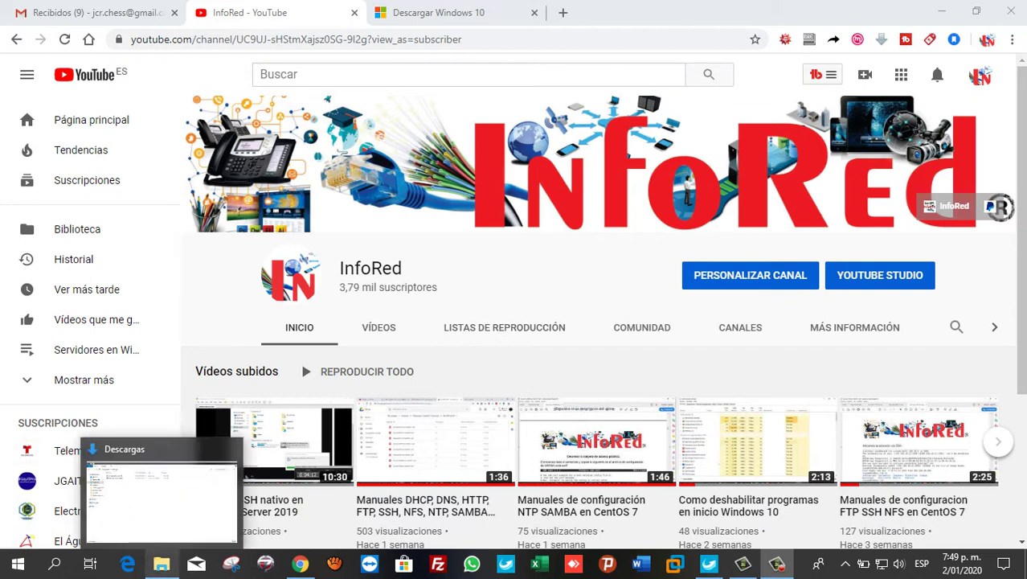
Open the ISO folder on the InfoRed (D:) drive and point out the Windows10-UltimaVersion file
{"action": "left_click", "coordinate": [161, 563]}
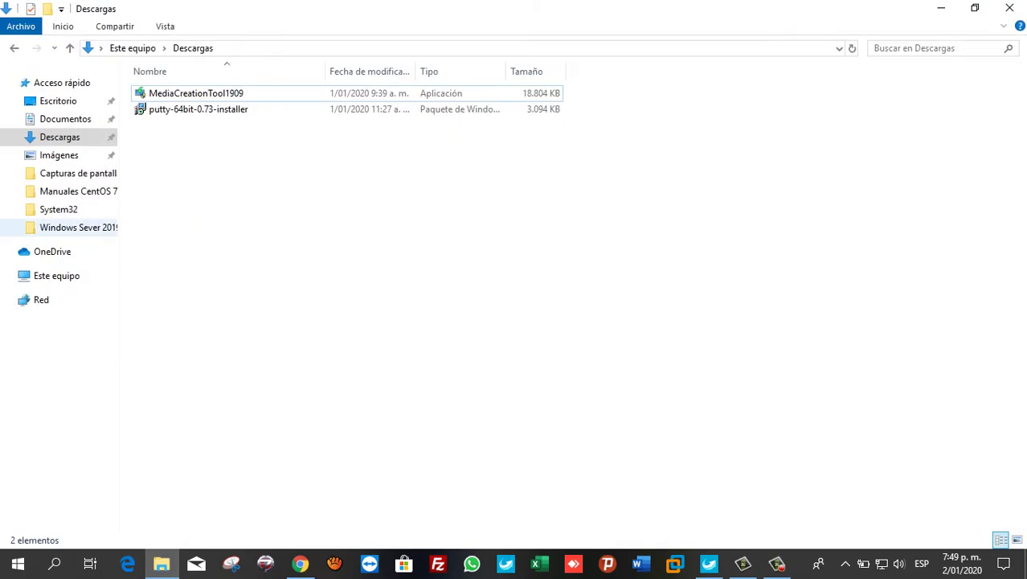
{"action": "left_click", "coordinate": [57, 275]}
{"action": "double_click", "coordinate": [415, 211]}
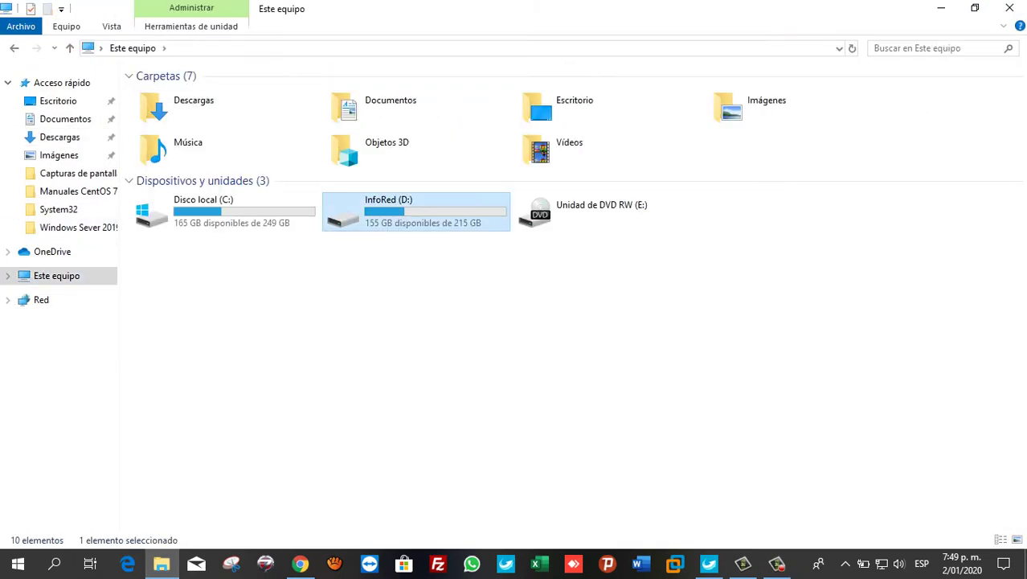
{"action": "double_click", "coordinate": [155, 235]}
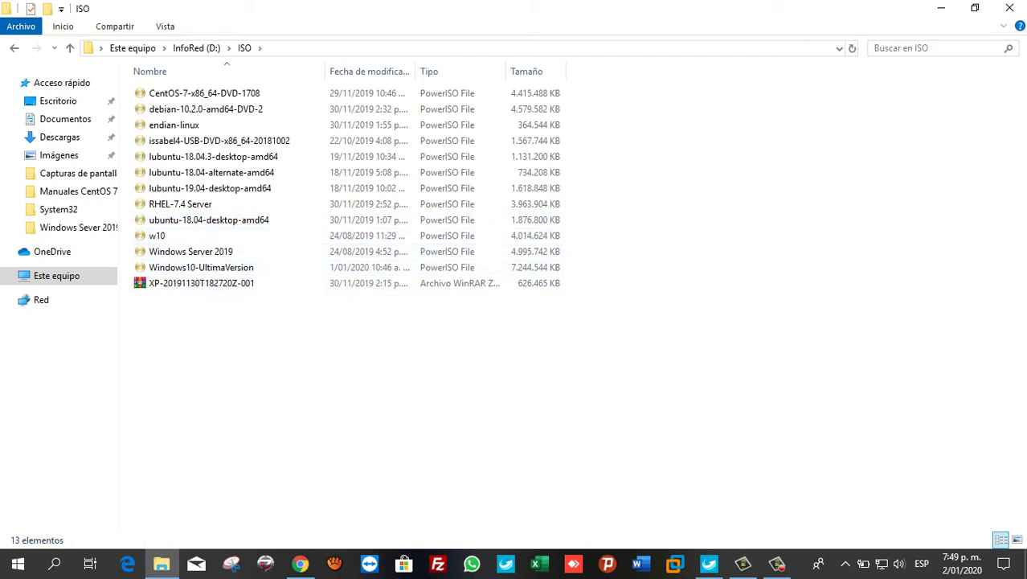
{"action": "left_click_drag", "start_coordinate": [597, 273], "coordinate": [148, 263]}
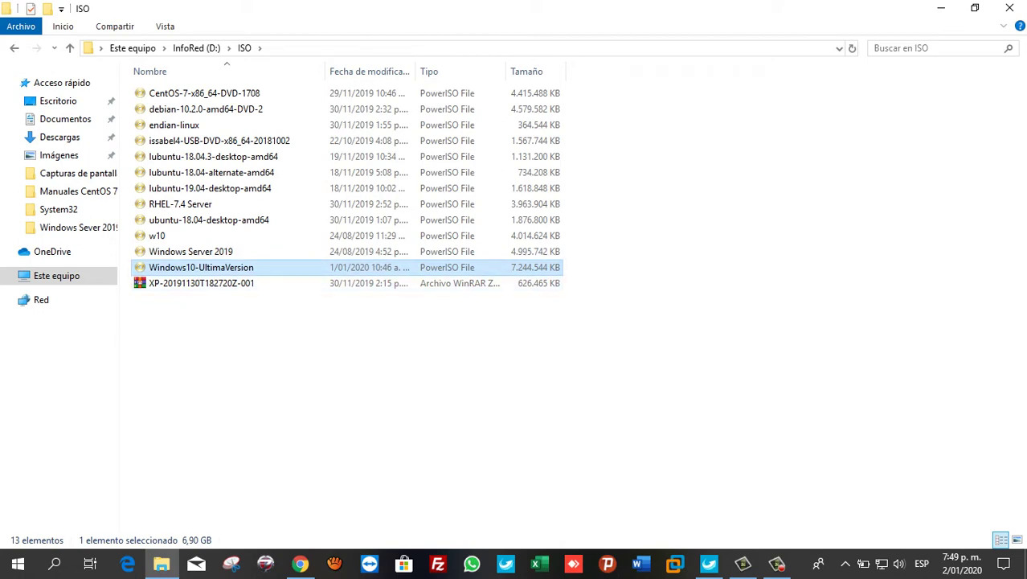
{"action": "left_click", "coordinate": [201, 305]}
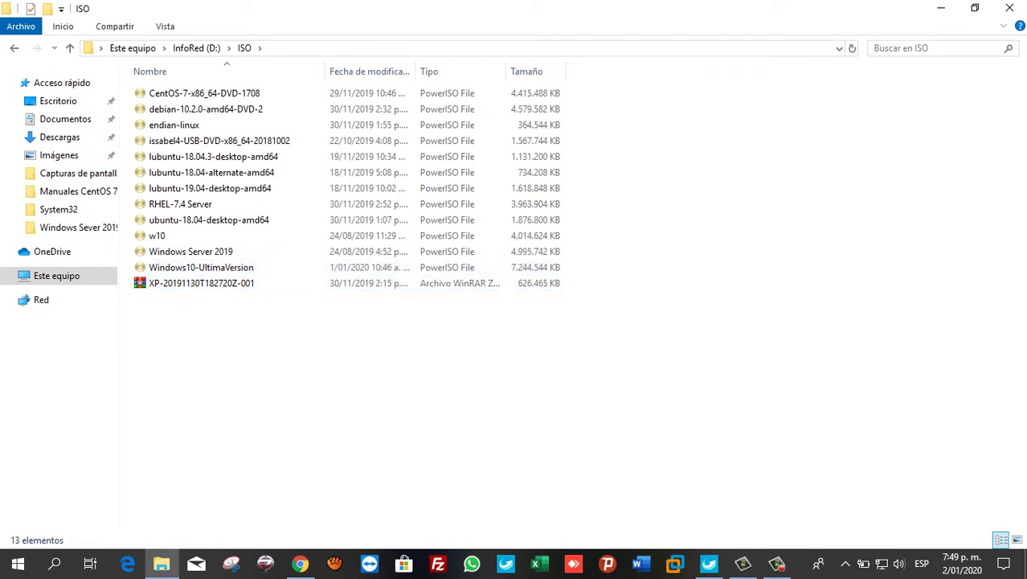
Switch to Chrome, search the web for "descargar windows 10 ultima version", and return to Microsoft's Windows 10 download page, closing the search results
{"action": "left_click", "coordinate": [300, 564]}
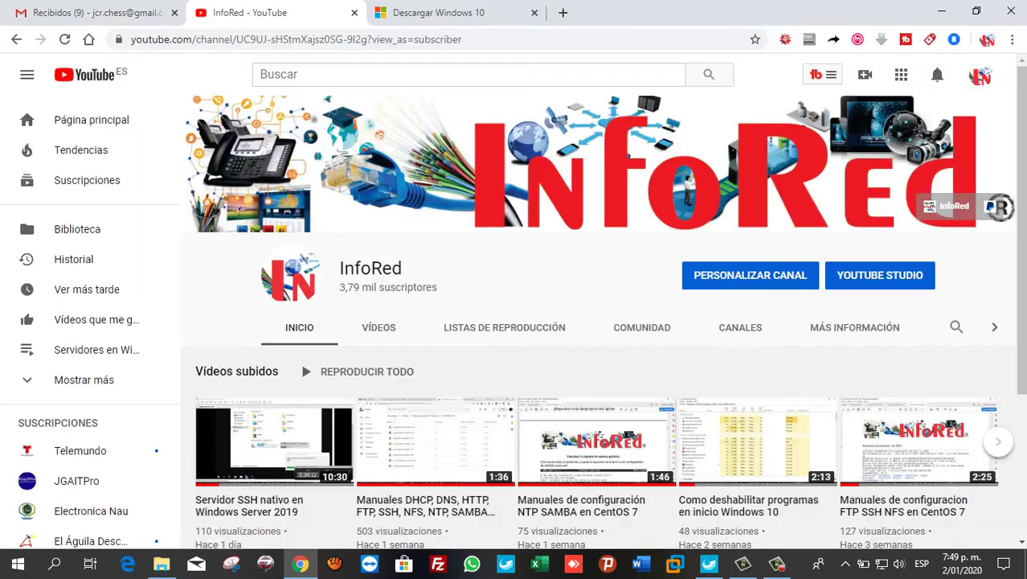
{"action": "left_click", "coordinate": [450, 12]}
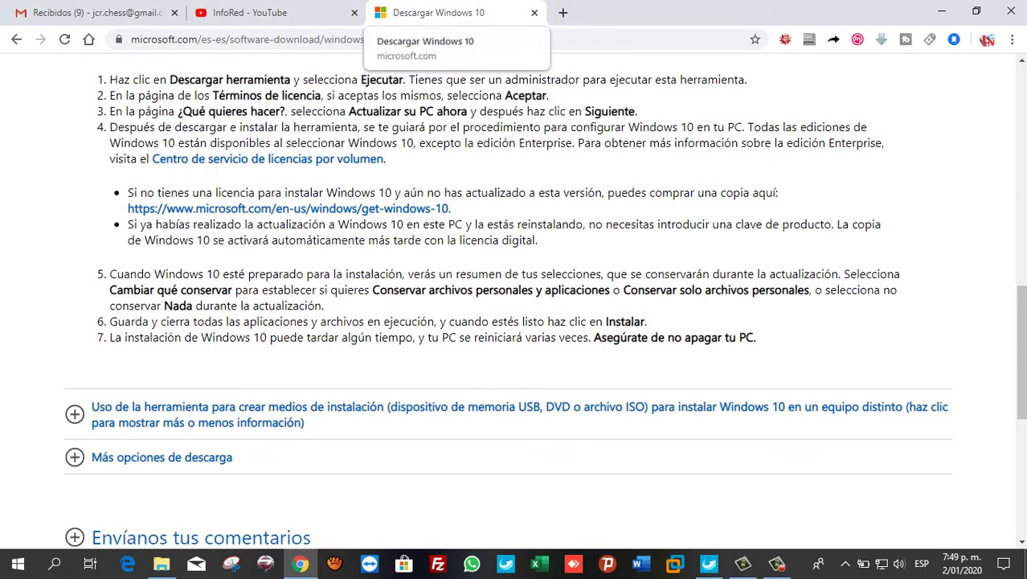
{"action": "left_click", "coordinate": [563, 12]}
{"action": "type", "text": "des"}
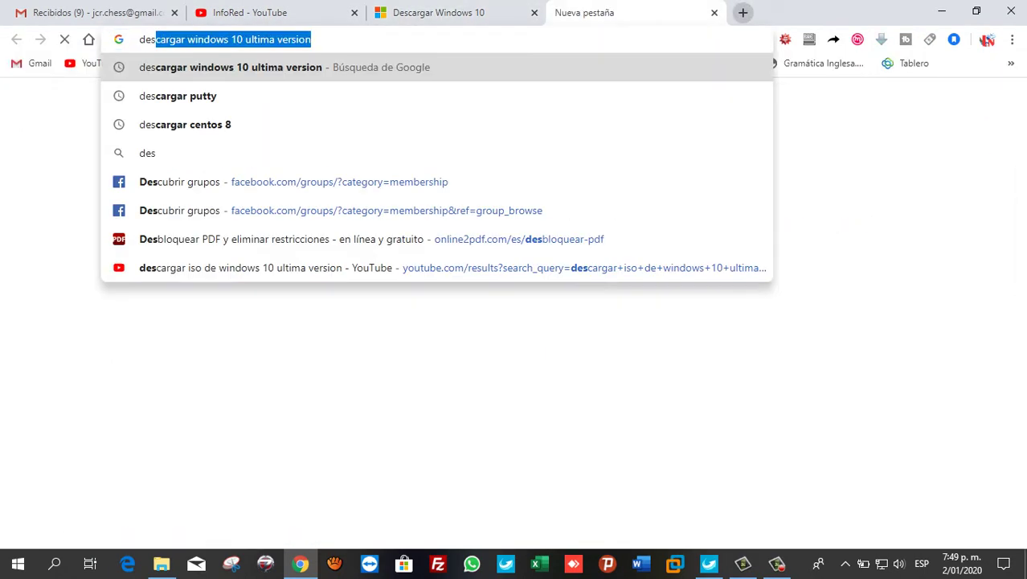
{"action": "key", "text": "Return"}
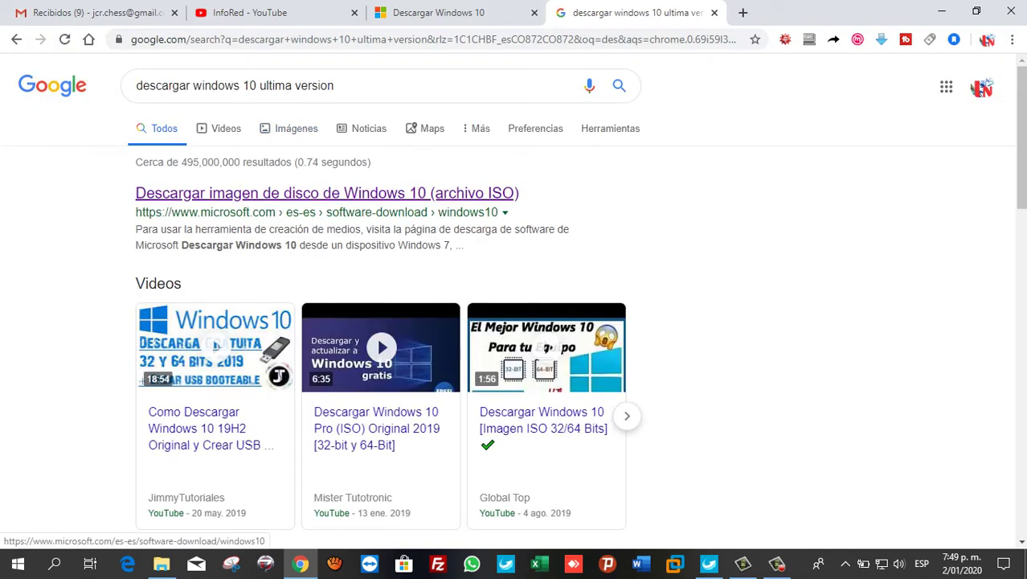
{"action": "left_click", "coordinate": [454, 12]}
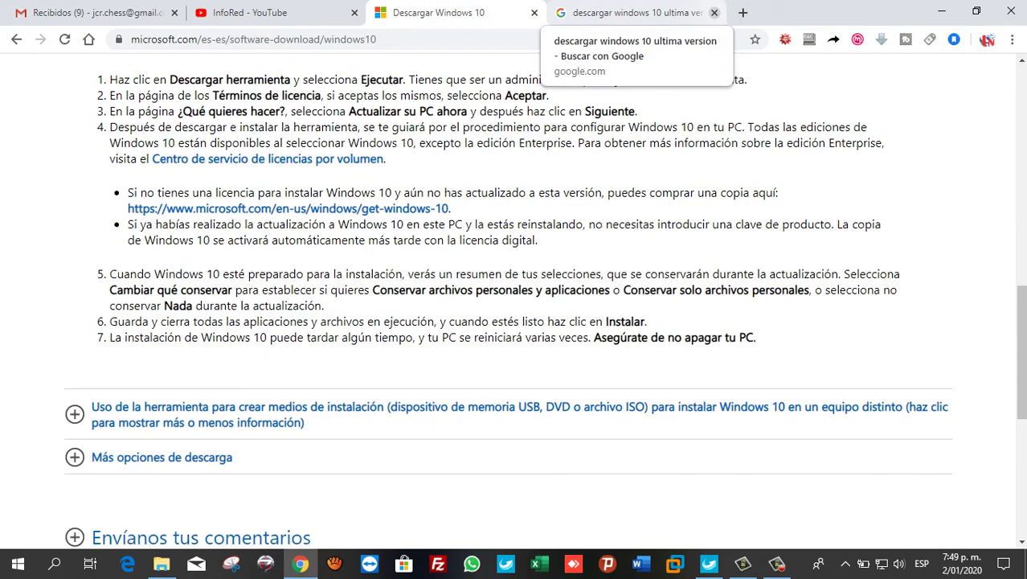
{"action": "left_click", "coordinate": [714, 12]}
Start downloading the Media Creation Tool from Microsoft's Windows 10 download page and cancel the download
{"action": "scroll", "coordinate": [514, 301], "scroll_direction": "up", "scroll_amount": 8}
{"action": "scroll", "coordinate": [513, 301], "scroll_direction": "down", "scroll_amount": 1}
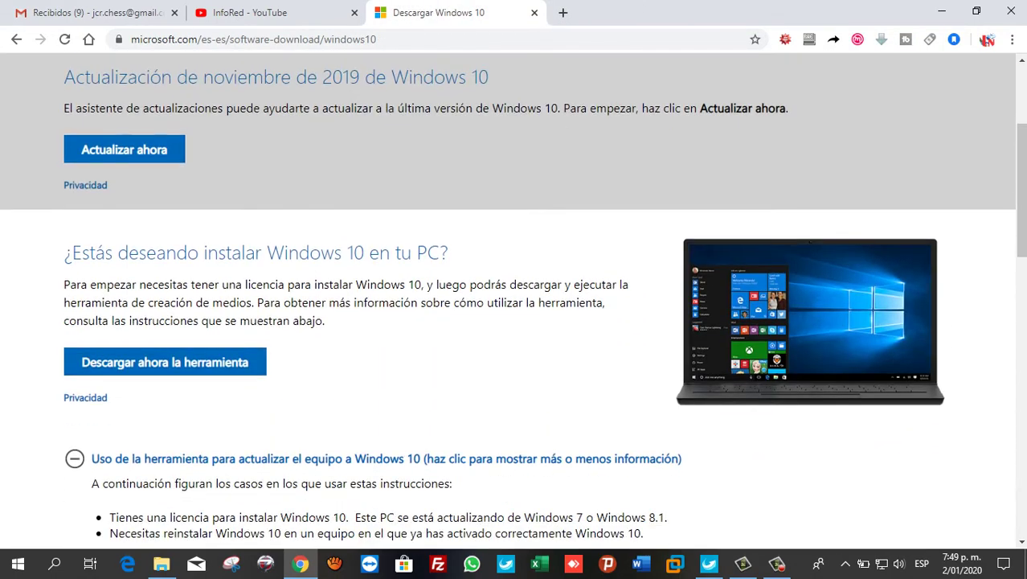
{"action": "left_click", "coordinate": [165, 362]}
{"action": "scroll", "coordinate": [514, 321], "scroll_direction": "down", "scroll_amount": 1}
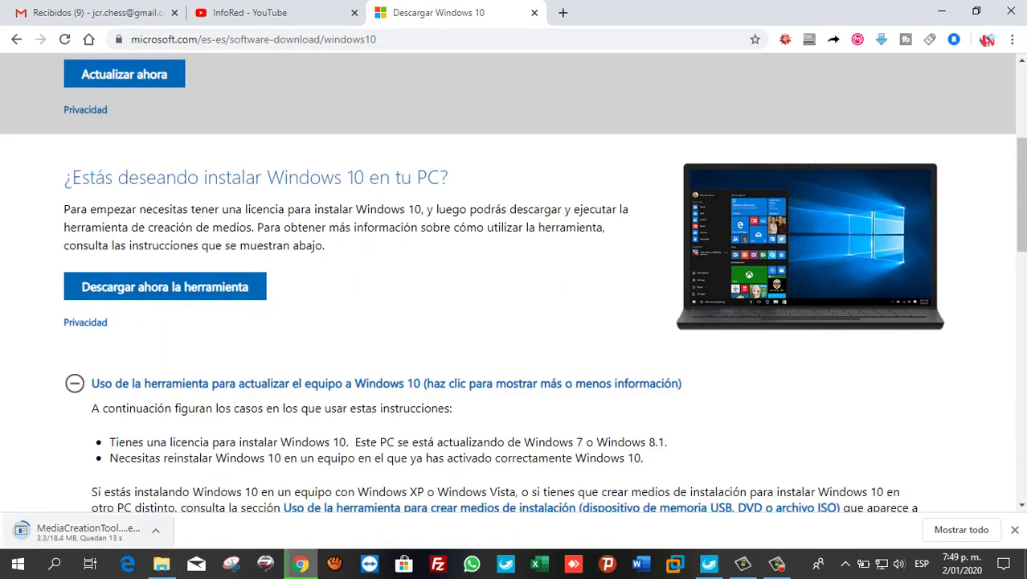
{"action": "left_click", "coordinate": [156, 529]}
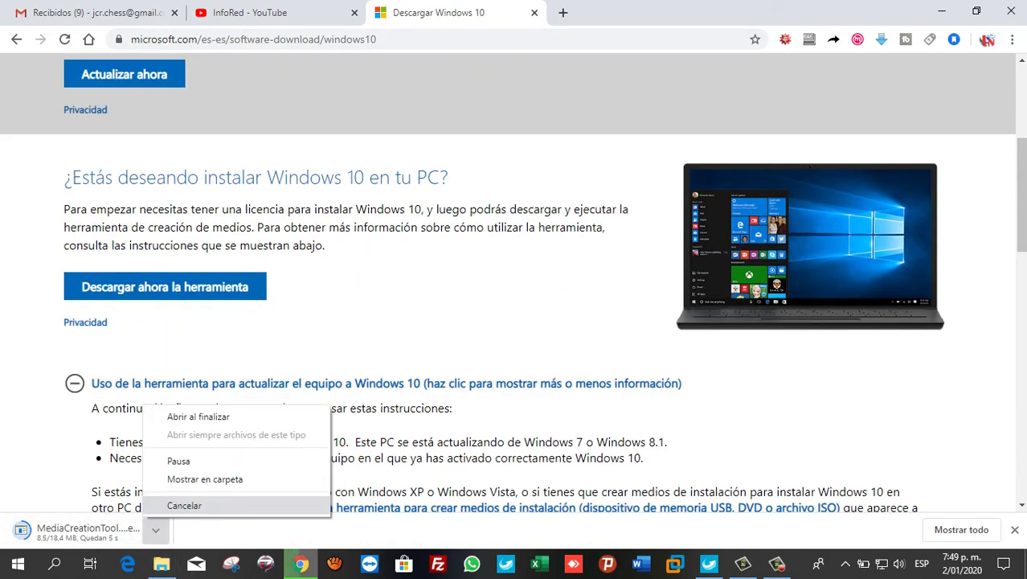
{"action": "left_click", "coordinate": [184, 505]}
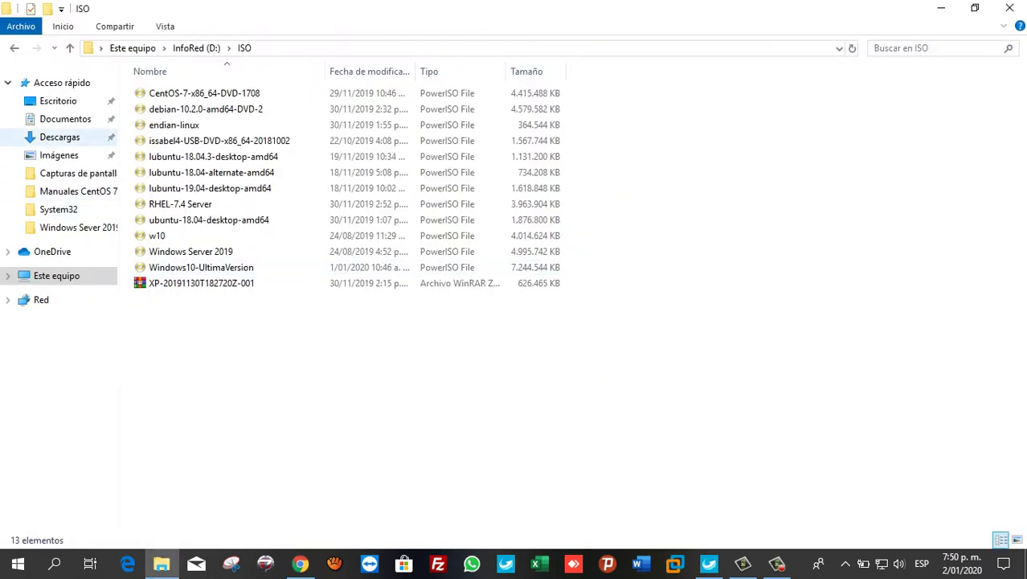
Run the MediaCreationTool1909 application from the Descargas folder in File Explorer
{"action": "left_click", "coordinate": [59, 137]}
{"action": "left_click", "coordinate": [196, 93]}
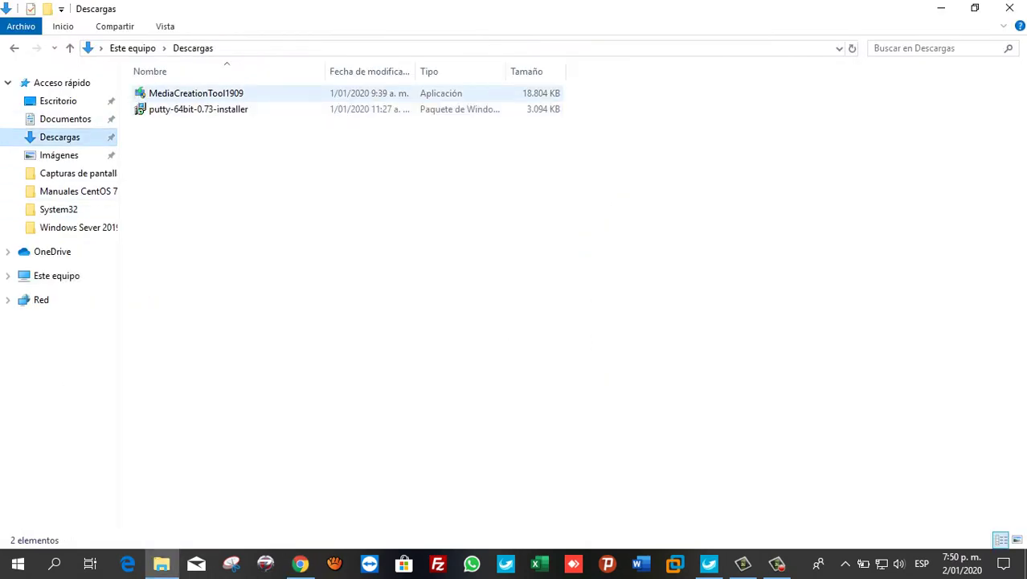
{"action": "key", "text": "Down"}
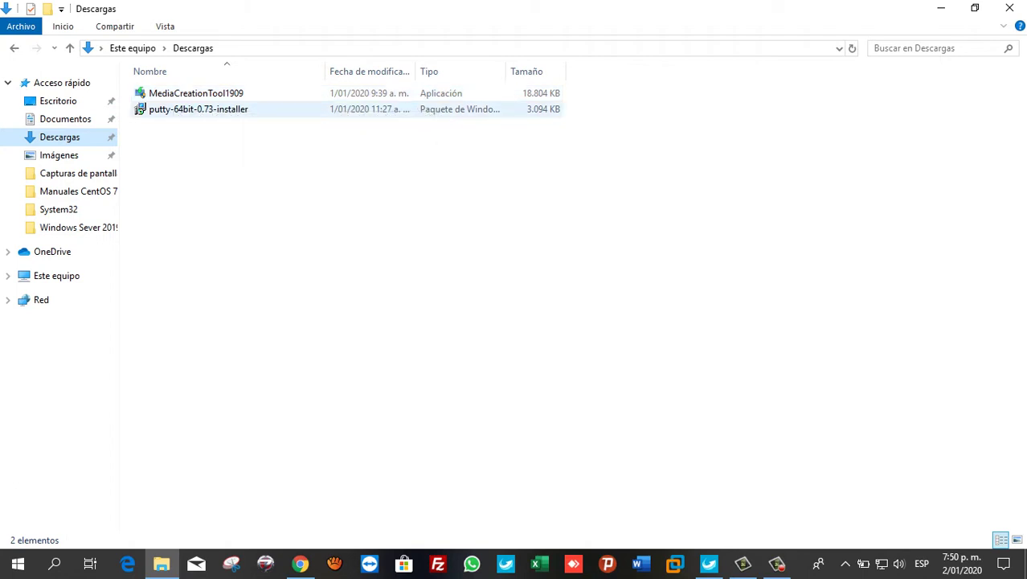
{"action": "key", "text": "Up"}
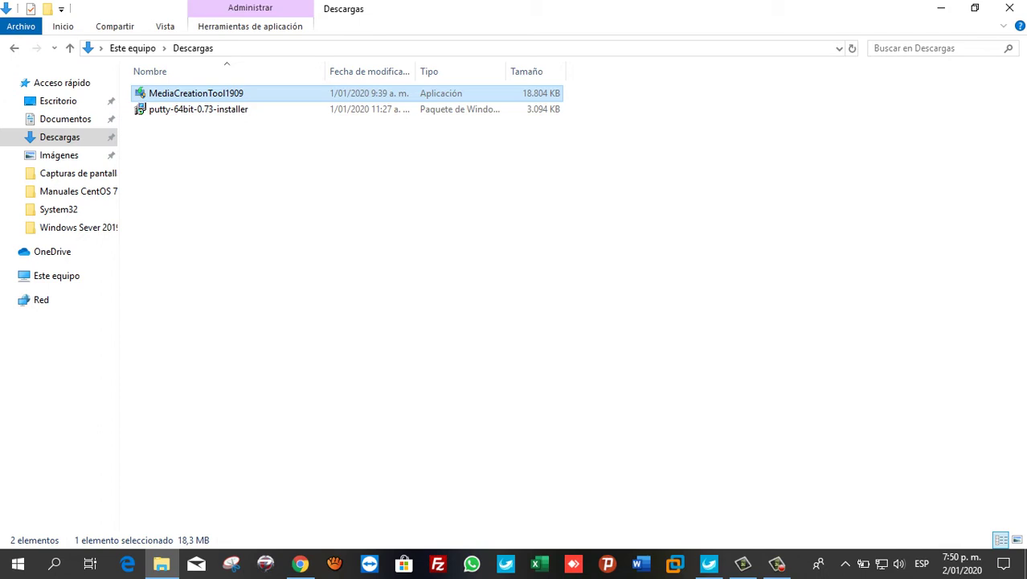
{"action": "key", "text": "Return"}
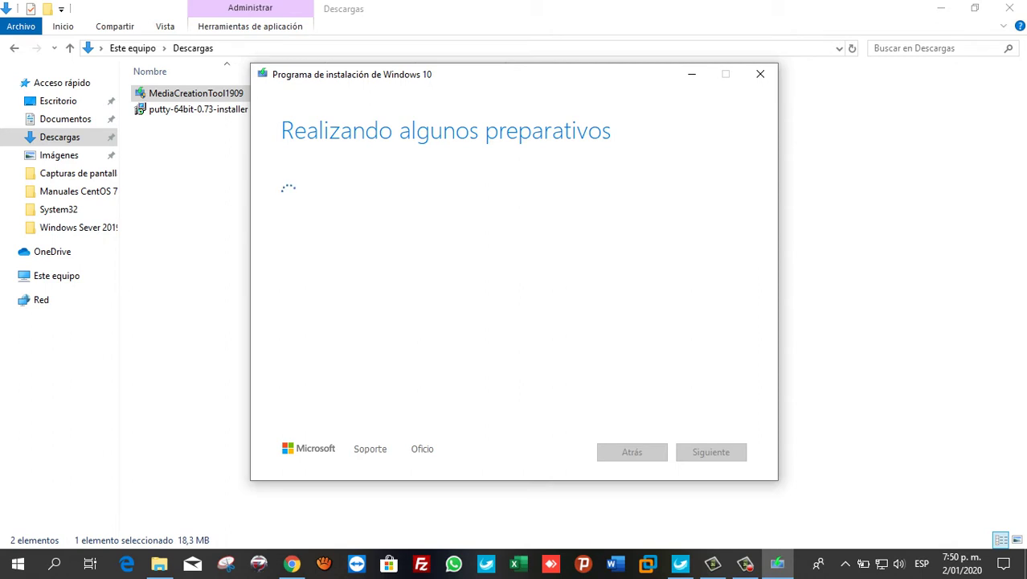
{"action": "left_click", "coordinate": [745, 563]}
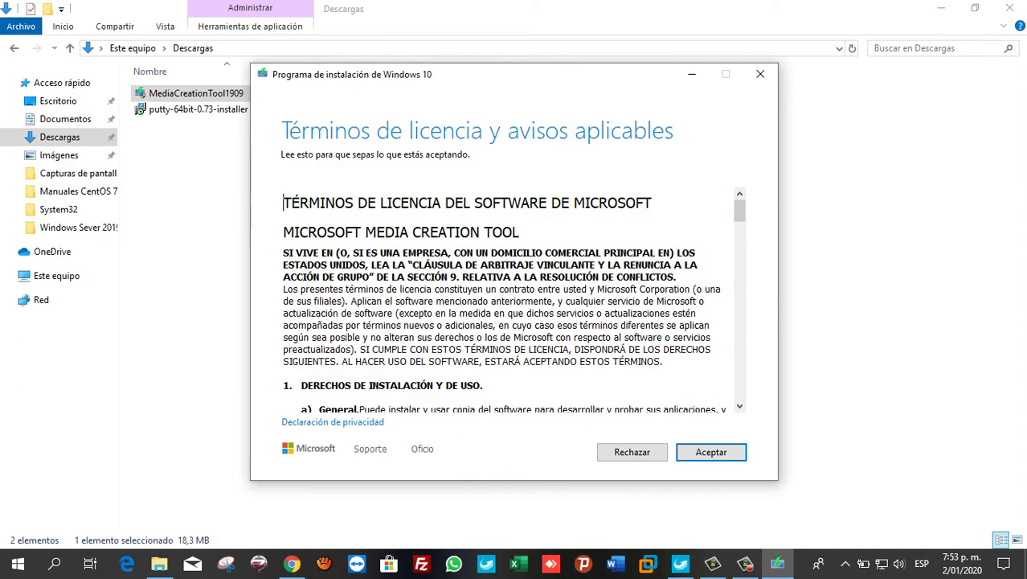
Look through the Microsoft Media Creation Tool license terms and accept them
{"action": "scroll", "coordinate": [506, 298], "scroll_direction": "down", "scroll_amount": 5}
{"action": "scroll", "coordinate": [514, 297], "scroll_direction": "down", "scroll_amount": 10}
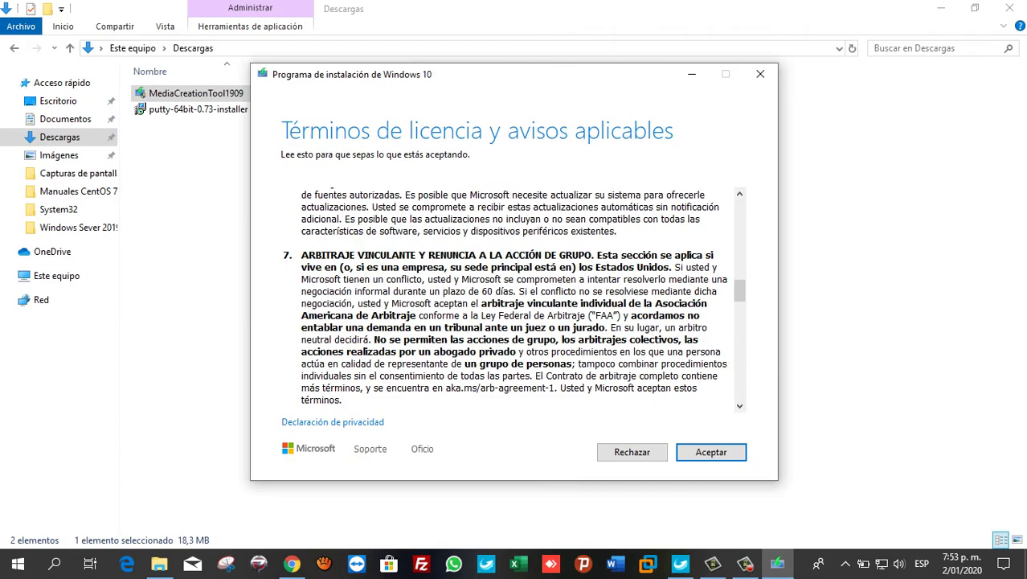
{"action": "scroll", "coordinate": [514, 297], "scroll_direction": "down", "scroll_amount": 10}
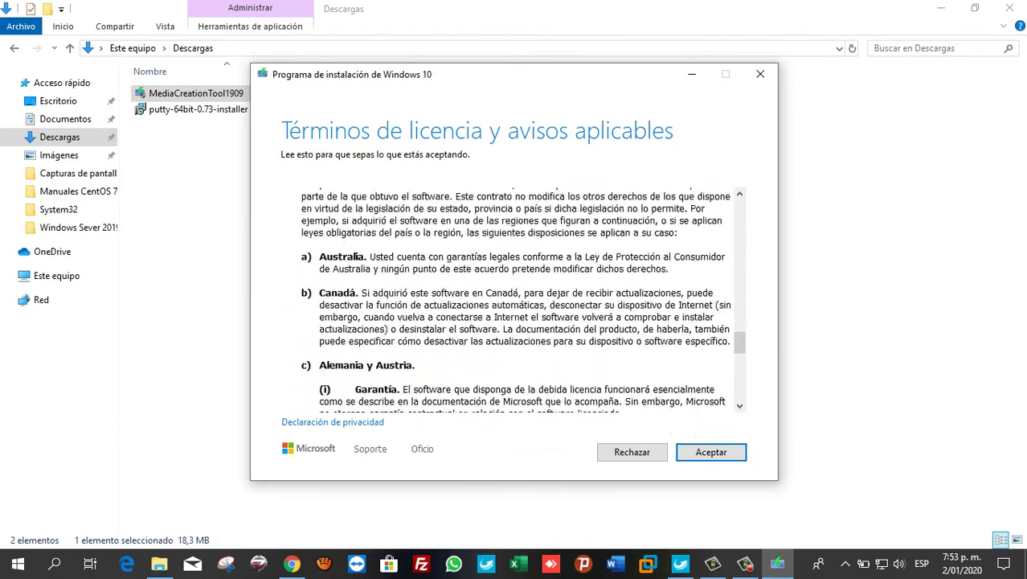
{"action": "scroll", "coordinate": [515, 297], "scroll_direction": "up", "scroll_amount": 20}
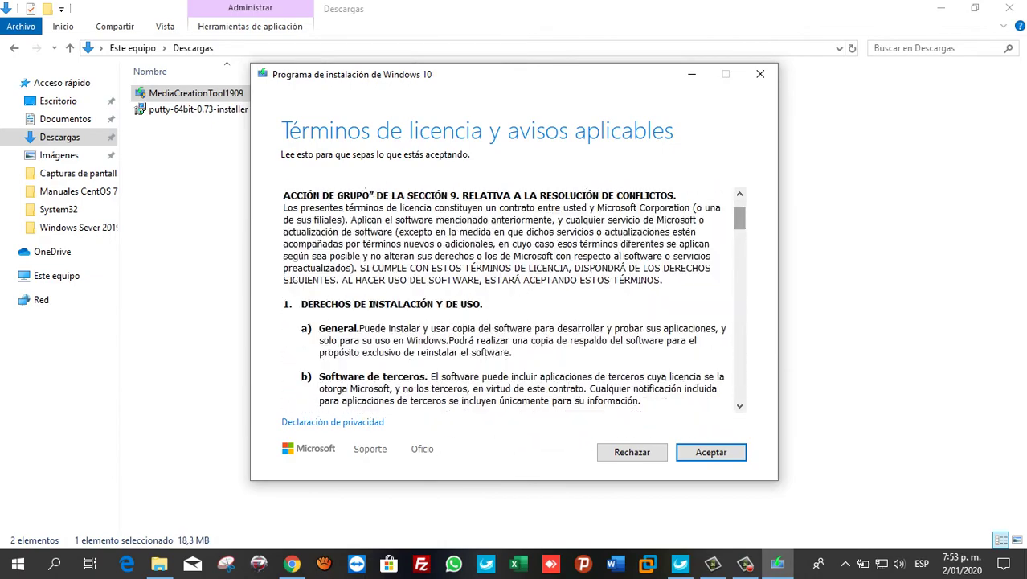
{"action": "scroll", "coordinate": [515, 297], "scroll_direction": "down", "scroll_amount": 20}
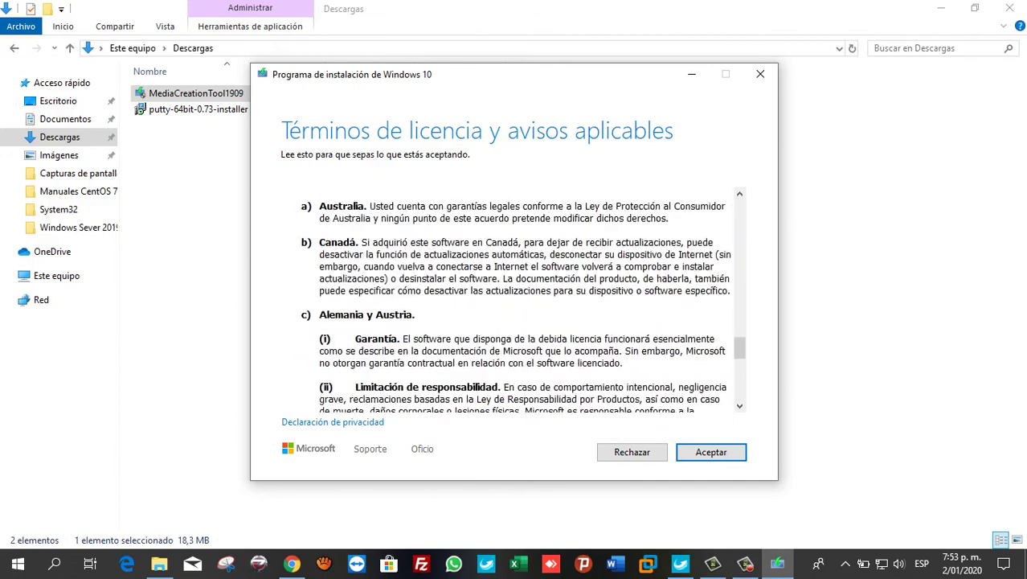
{"action": "scroll", "coordinate": [514, 297], "scroll_direction": "up", "scroll_amount": 15}
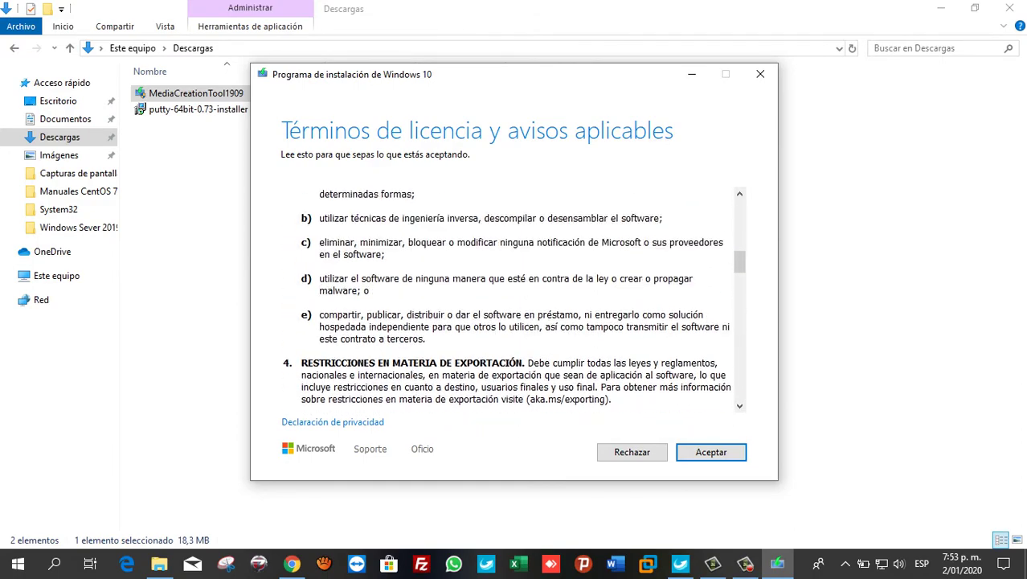
{"action": "scroll", "coordinate": [514, 297], "scroll_direction": "up", "scroll_amount": 5}
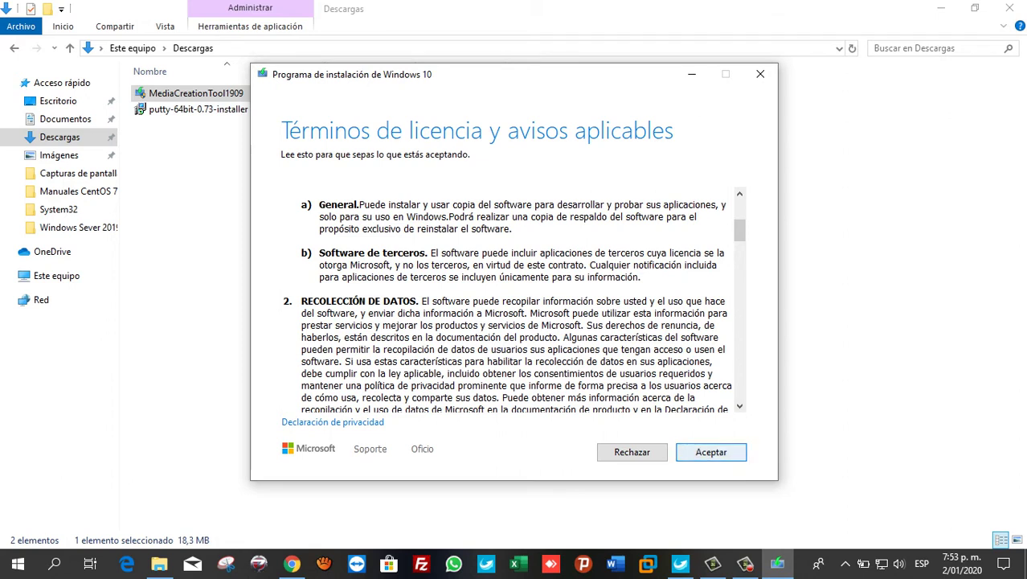
{"action": "key", "text": "Return"}
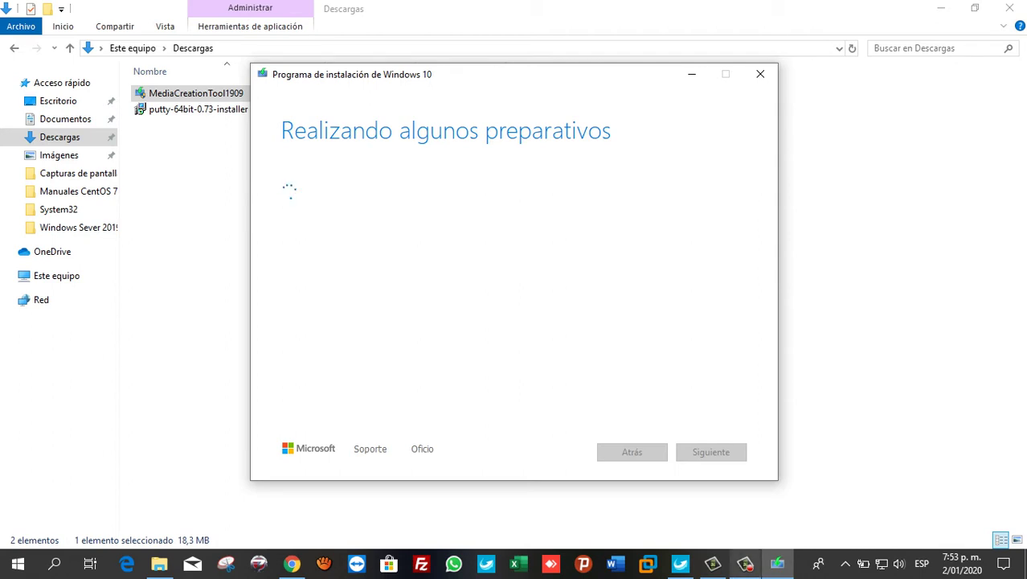
{"action": "left_click", "coordinate": [745, 564]}
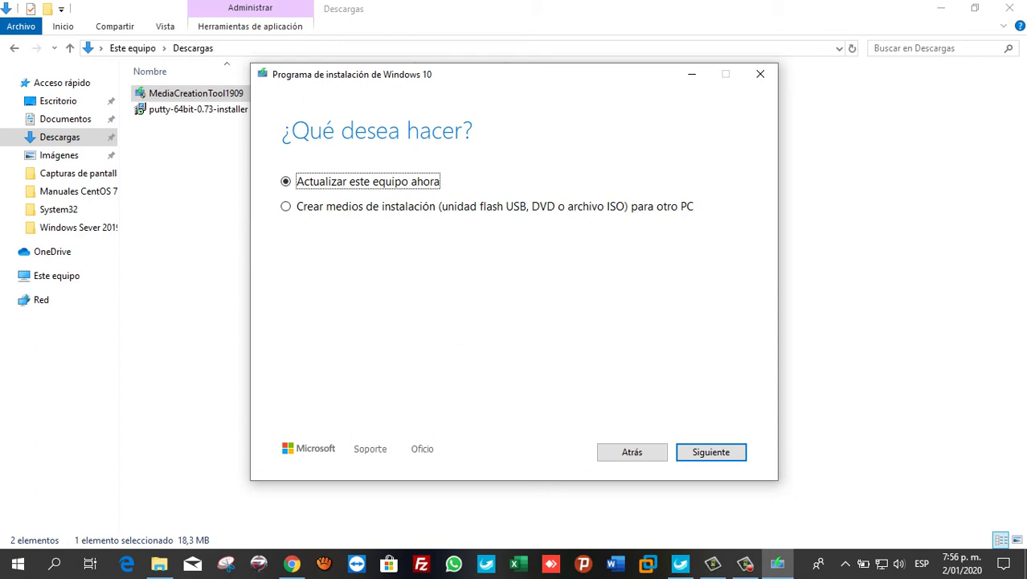
Check the Windows edition and system type in the computer's properties, then close the system information
{"action": "left_click", "coordinate": [60, 278]}
{"action": "right_click", "coordinate": [60, 279]}
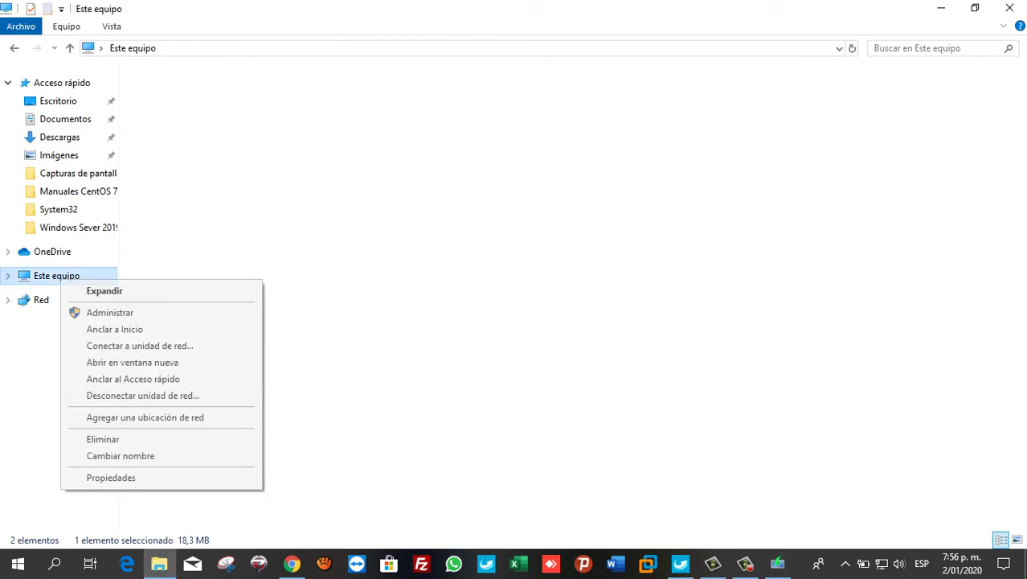
{"action": "left_click", "coordinate": [111, 477]}
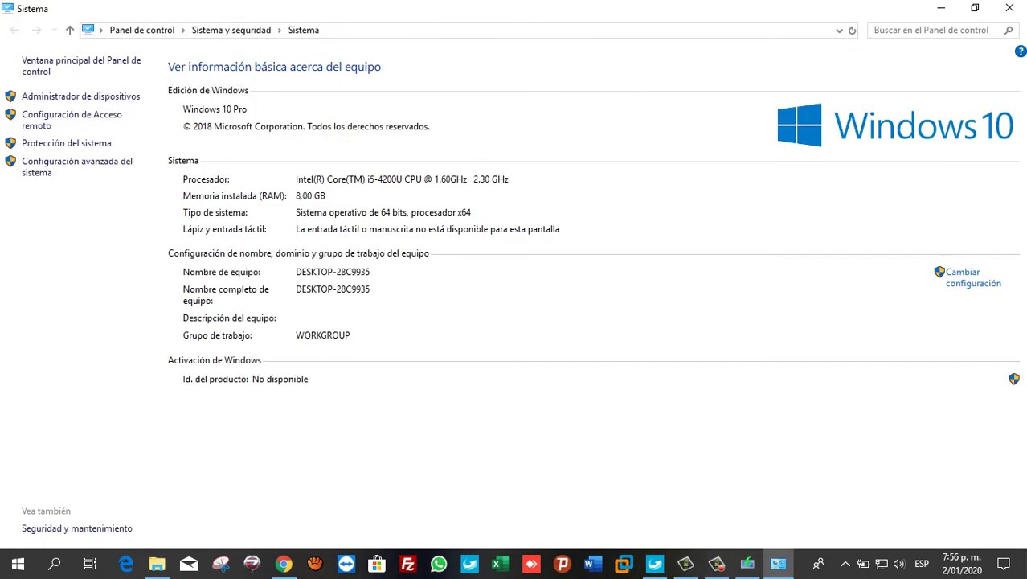
{"action": "left_click", "coordinate": [1009, 8]}
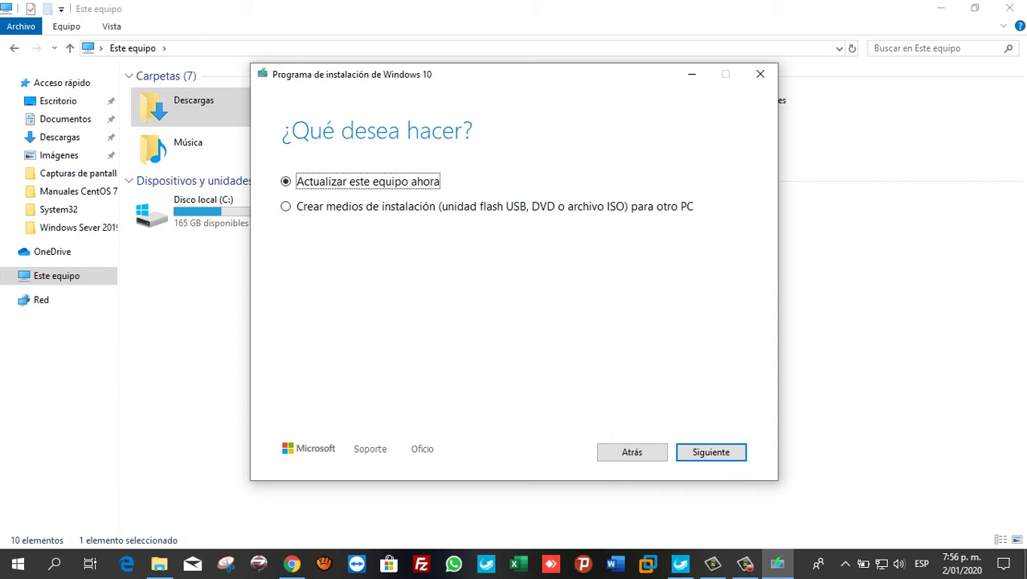
Choose to create installation media for another PC, turn off the recommended options, and set the architecture to Ambos
{"action": "key", "text": "Down"}
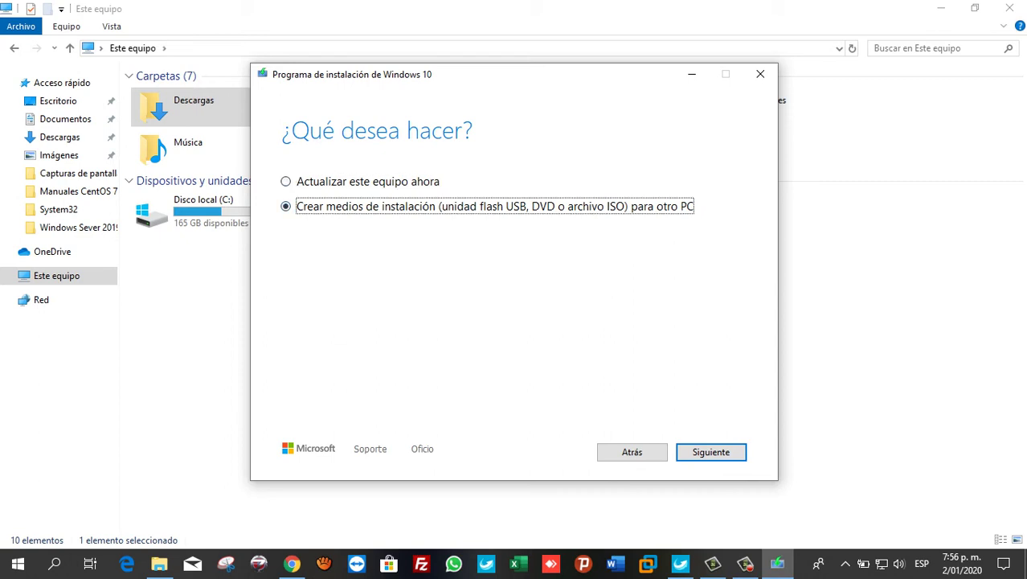
{"action": "key", "text": "Return"}
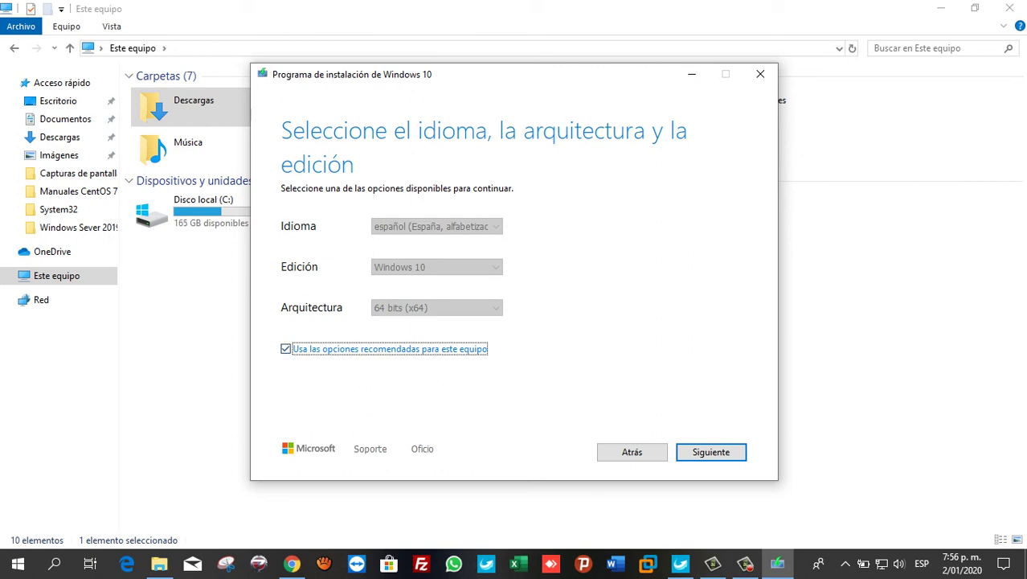
{"action": "left_click", "coordinate": [285, 348]}
{"action": "left_click", "coordinate": [455, 307]}
{"action": "key", "text": "Down"}
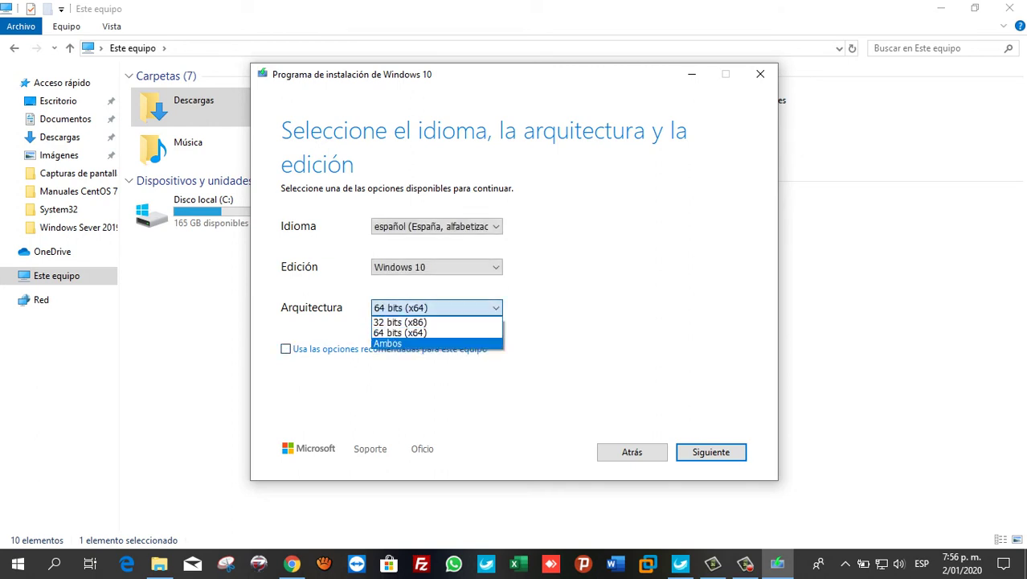
{"action": "key", "text": "Return"}
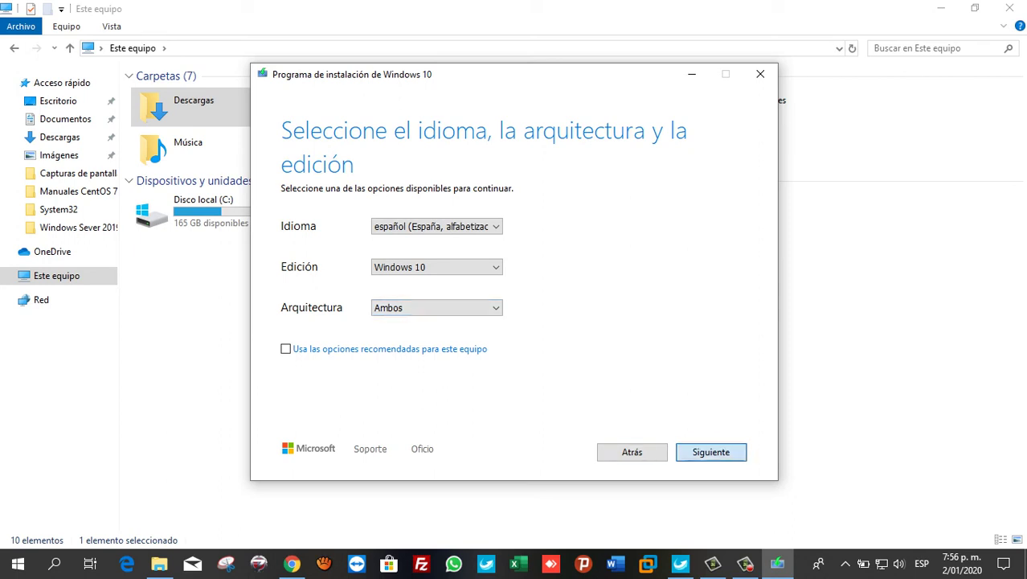
{"action": "left_click", "coordinate": [710, 451]}
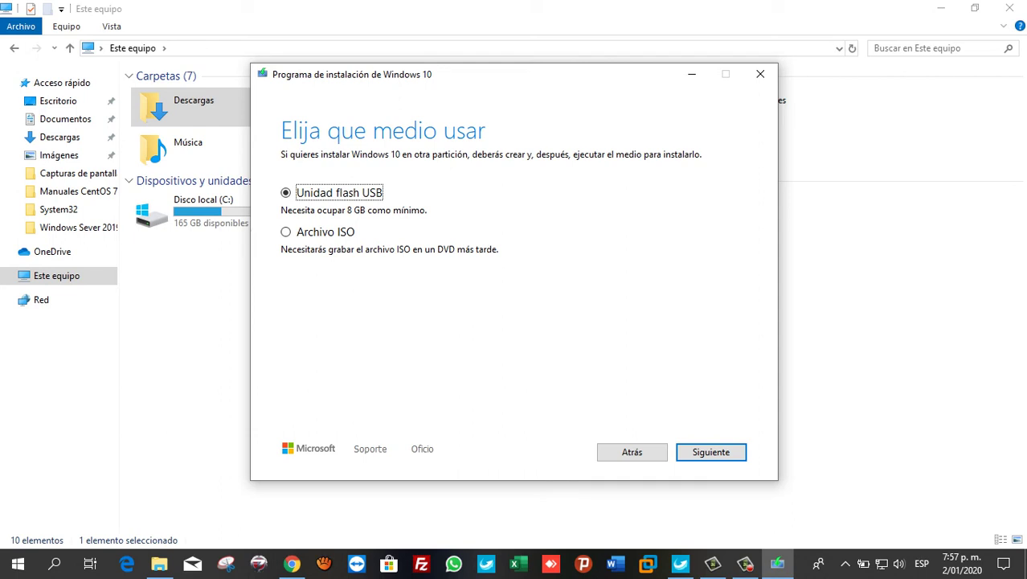
Choose Archivo ISO as the medium and save it as Windows10-UltimaVerVideo in the ISO folder on drive D:
{"action": "left_click", "coordinate": [285, 231]}
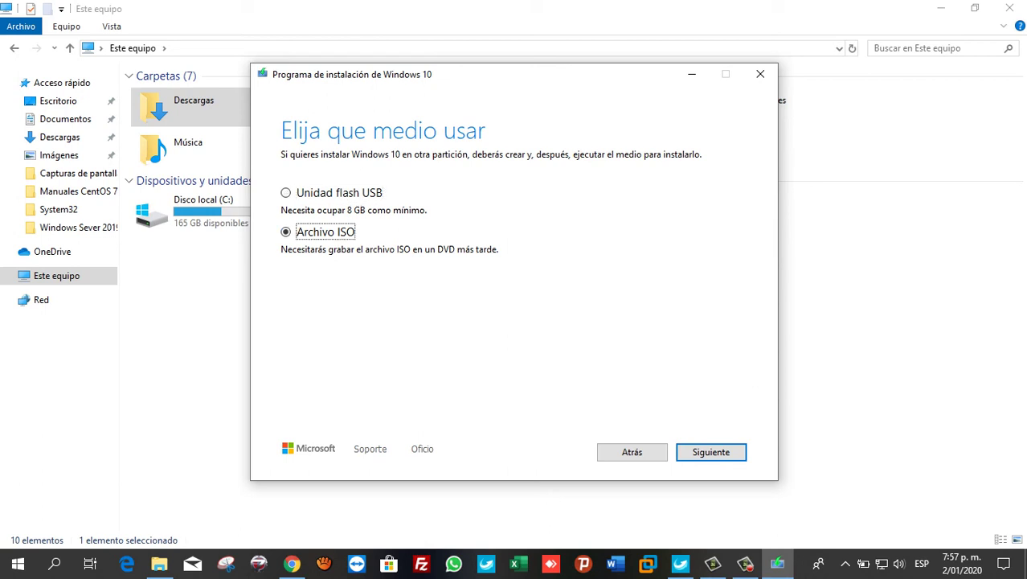
{"action": "left_click", "coordinate": [711, 452]}
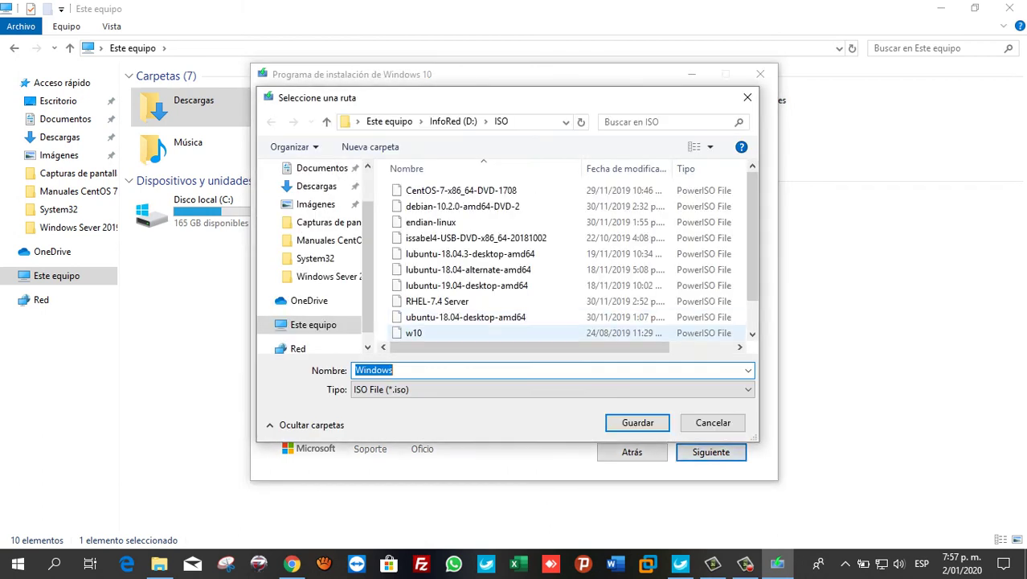
{"action": "scroll", "coordinate": [458, 331], "scroll_direction": "down", "scroll_amount": 1}
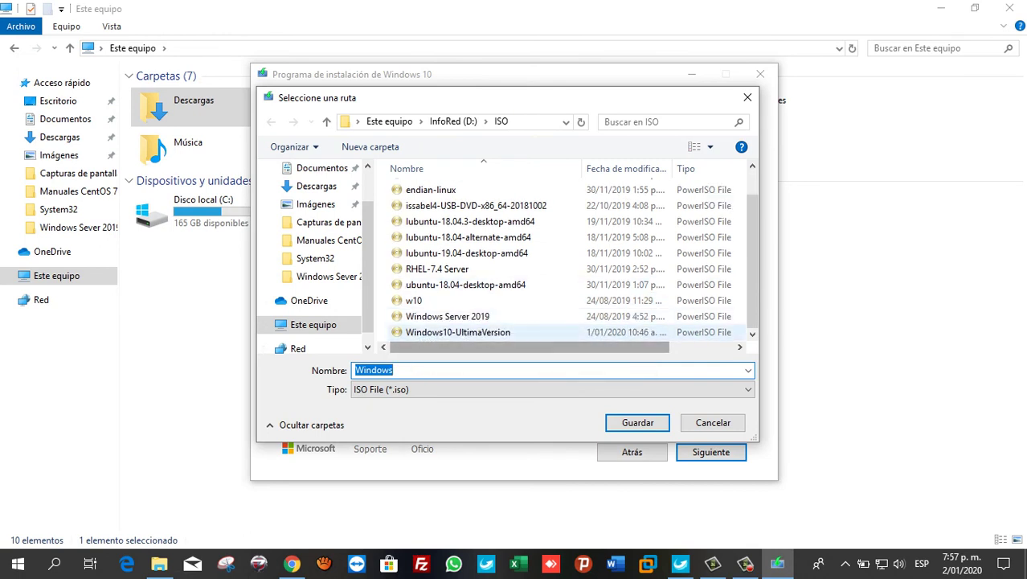
{"action": "left_click", "coordinate": [458, 332]}
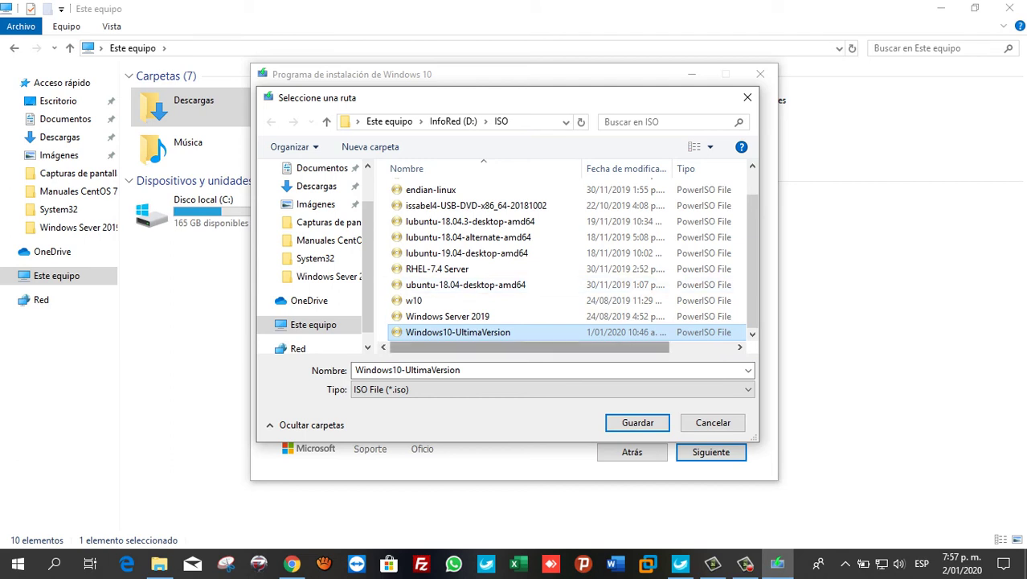
{"action": "left_click", "coordinate": [460, 369]}
{"action": "key", "text": "End"}
{"action": "key", "text": "BackSpace"}
{"action": "key", "text": "BackSpace"}
{"action": "key", "text": "BackSpace"}
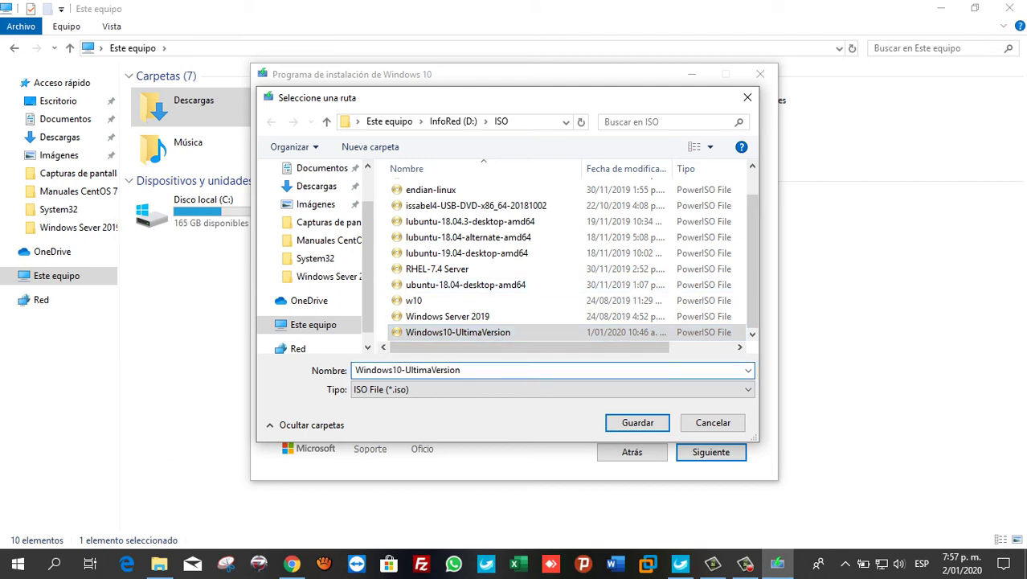
{"action": "key", "text": "BackSpace"}
{"action": "key", "text": "BackSpace"}
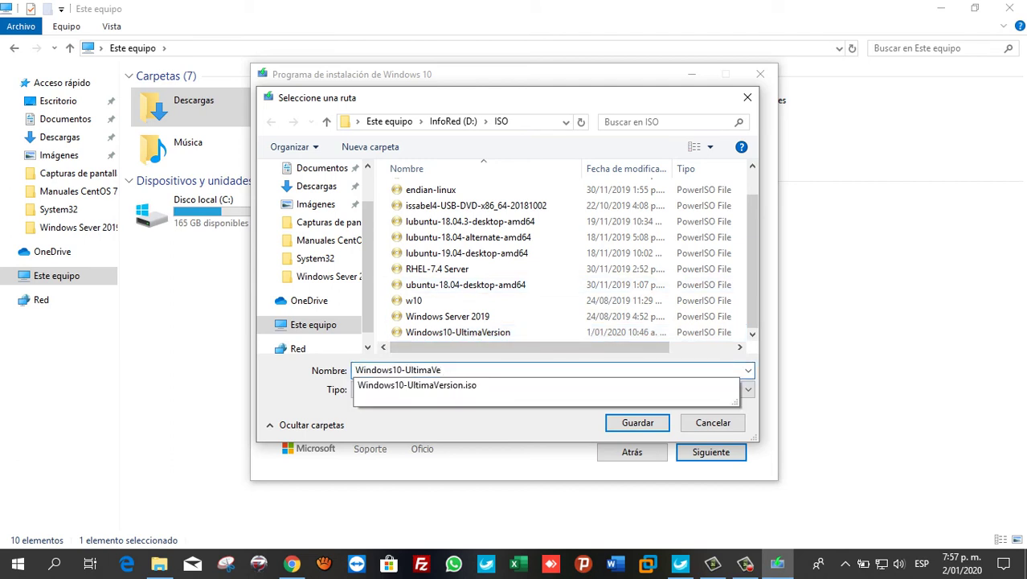
{"action": "type", "text": "rVide"}
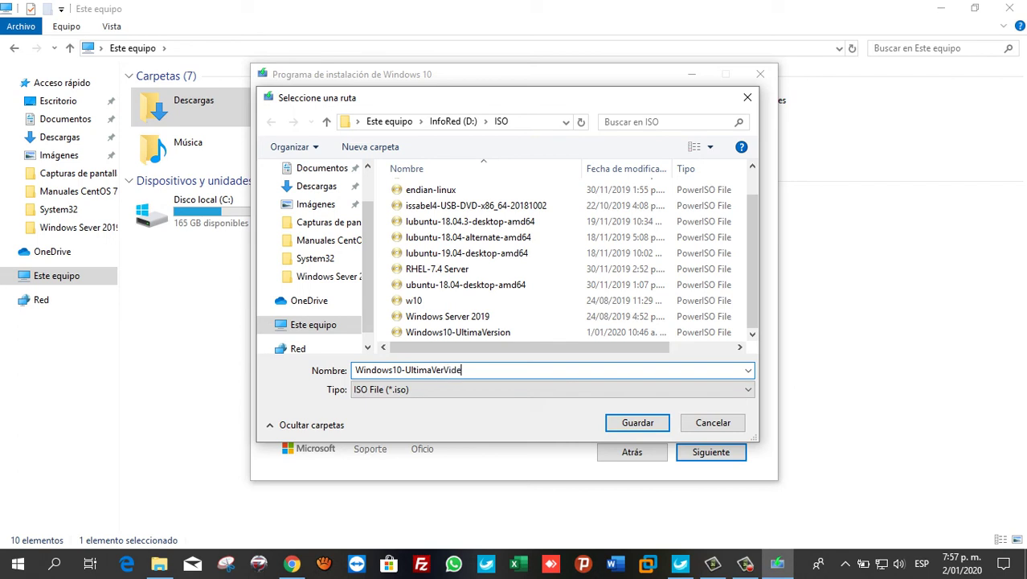
{"action": "type", "text": "o"}
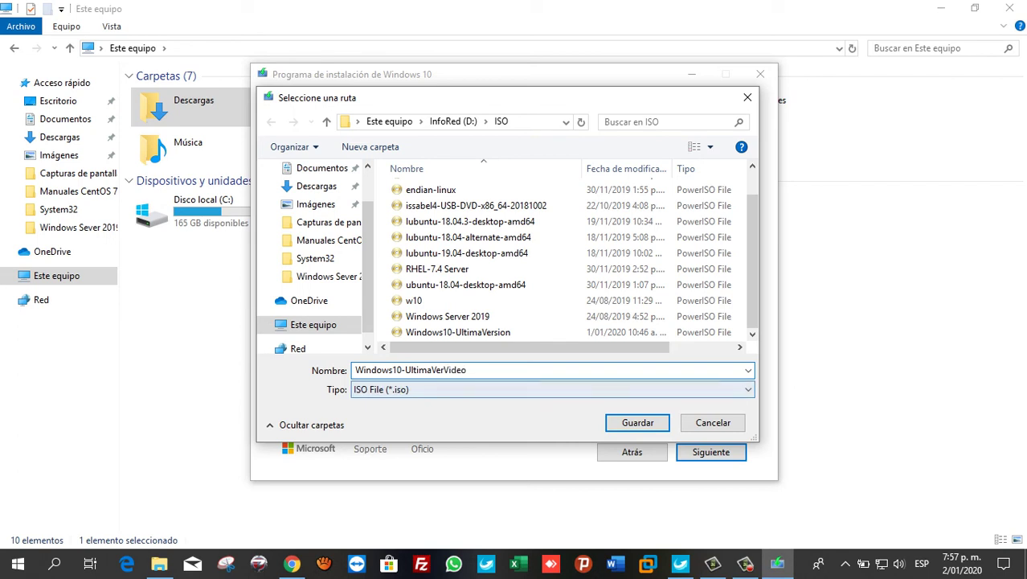
{"action": "key", "text": "Return"}
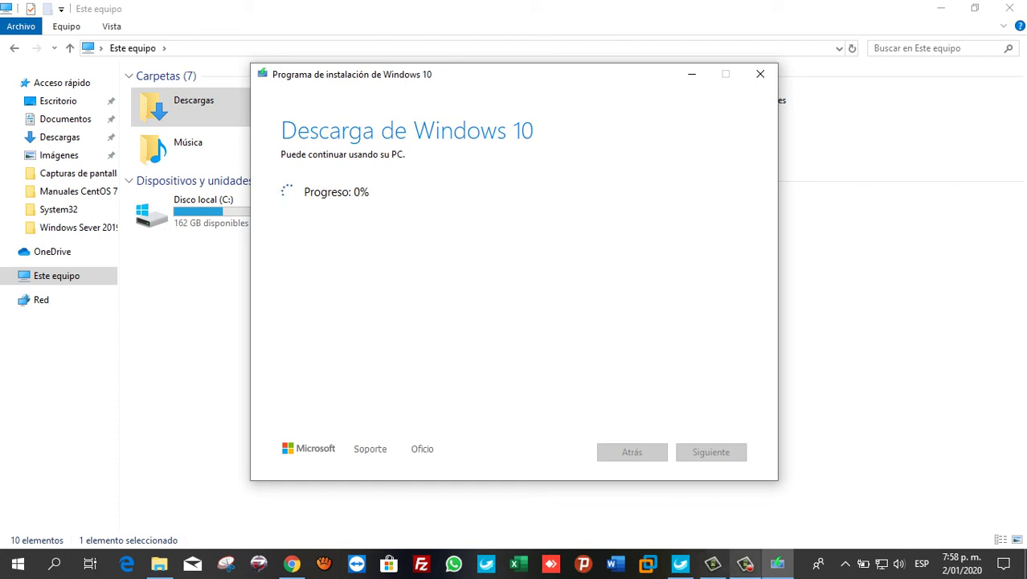
{"action": "left_click", "coordinate": [745, 563]}
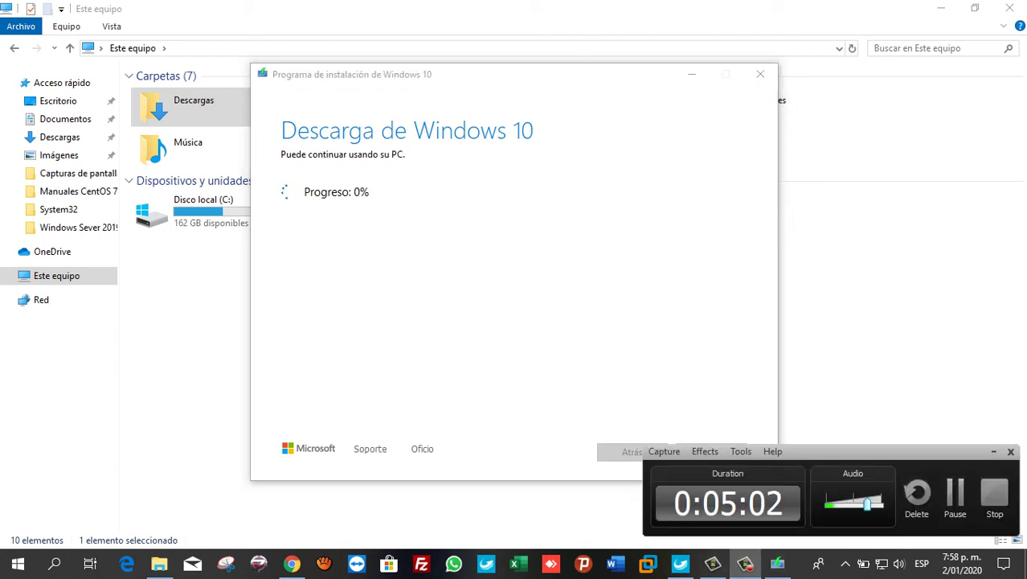